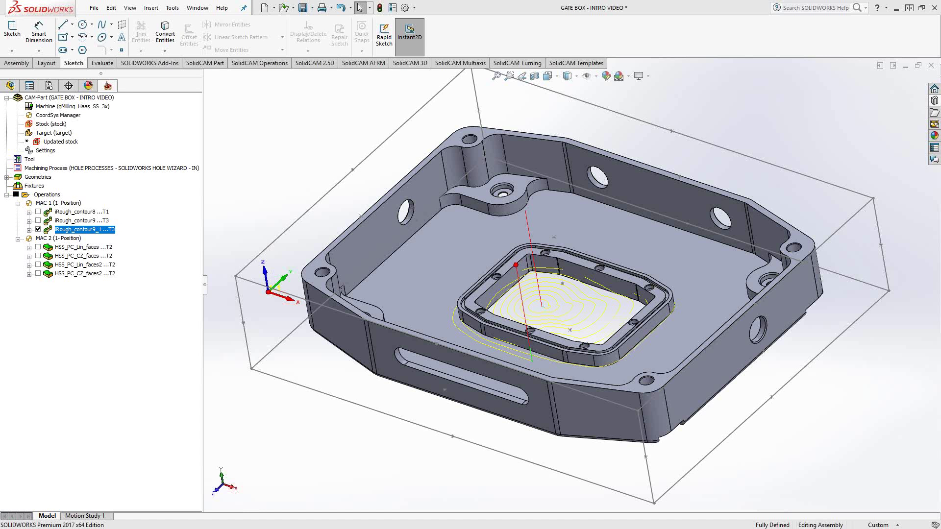
Hide the iRough_contour9_1 toolpath in the SolidCAM Manager tree.
left_click(38, 230)
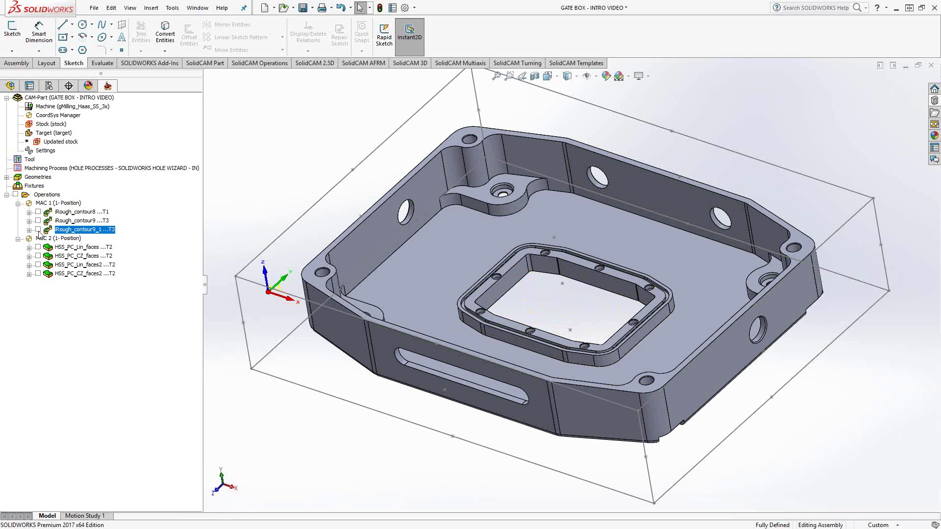
left_click(29, 160)
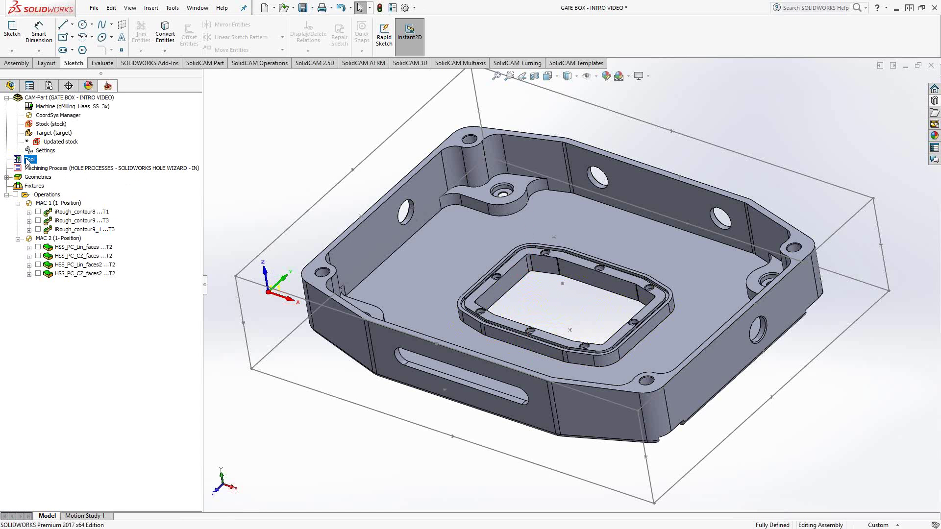
double_click(27, 161)
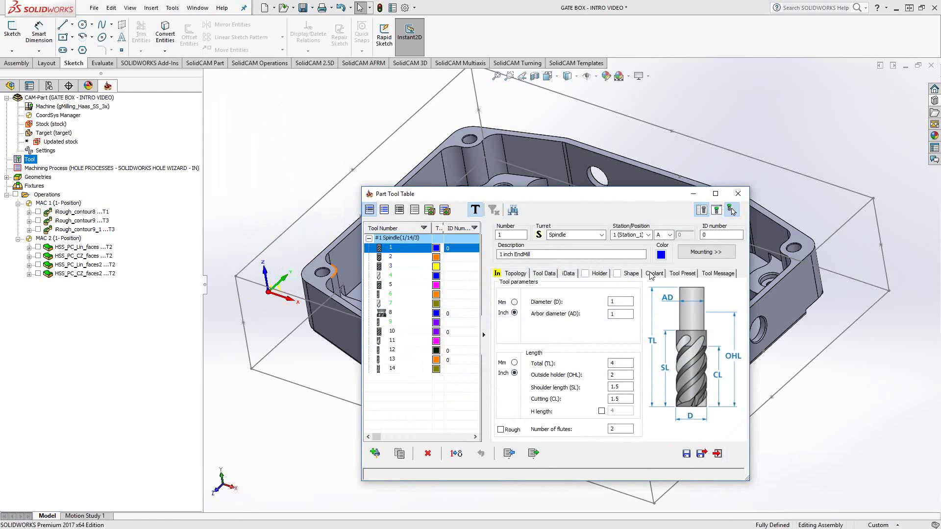
left_click(661, 255)
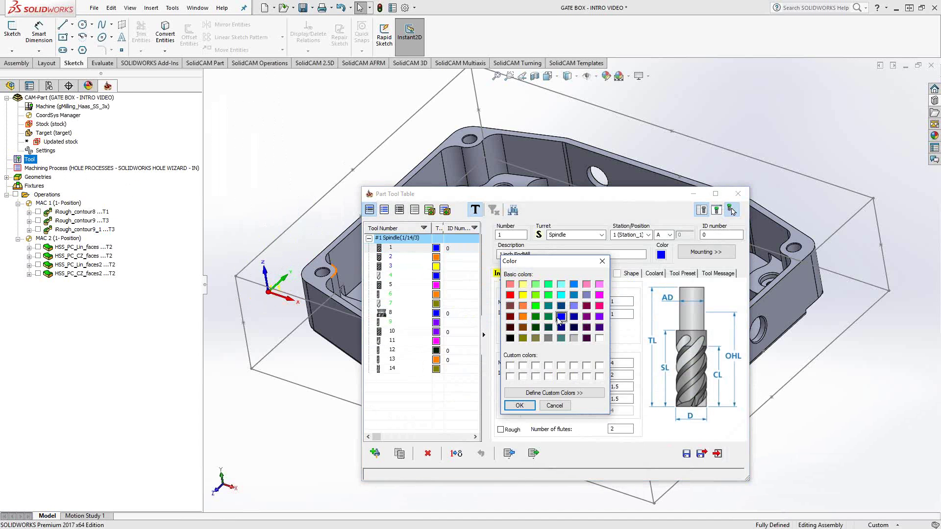
left_click(558, 406)
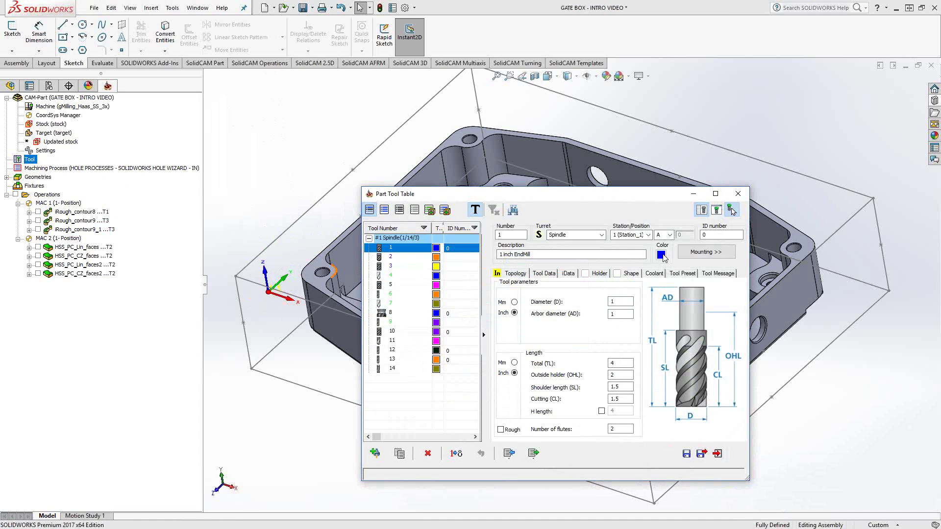
left_click(409, 267)
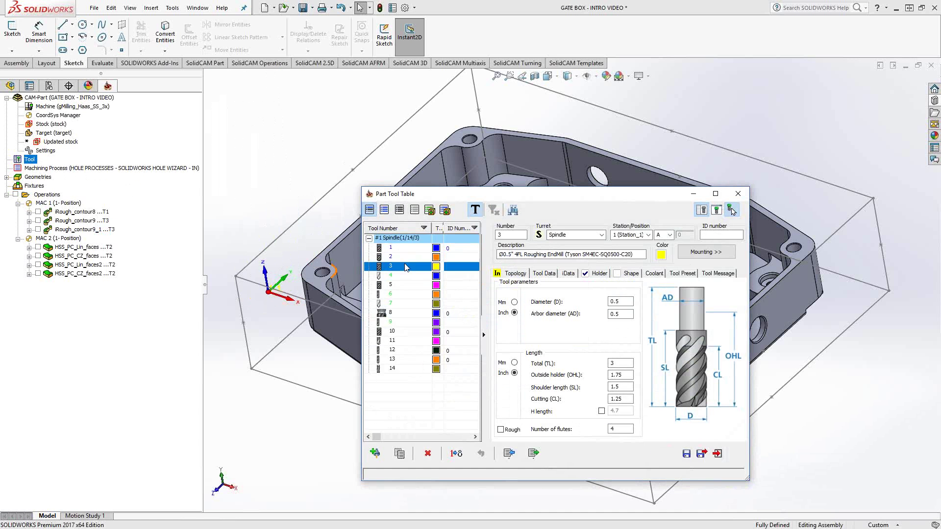
left_click(662, 255)
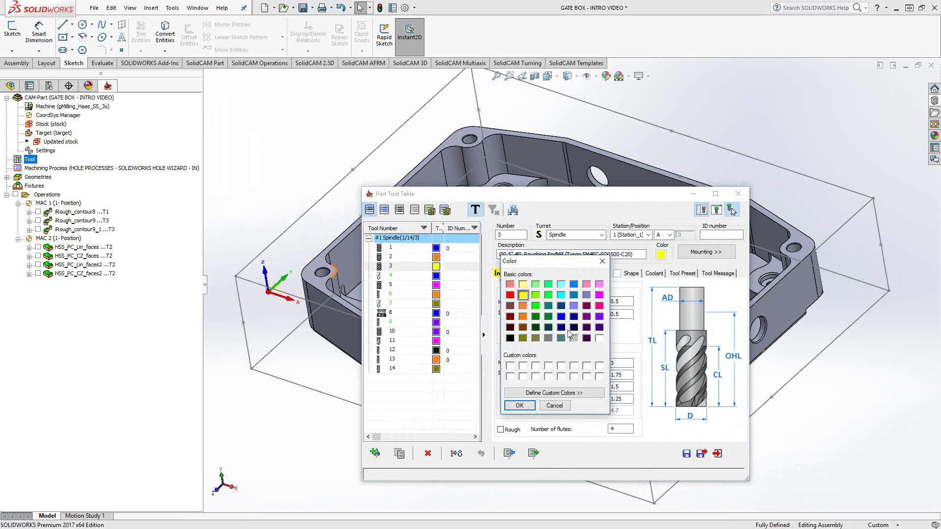
left_click(556, 406)
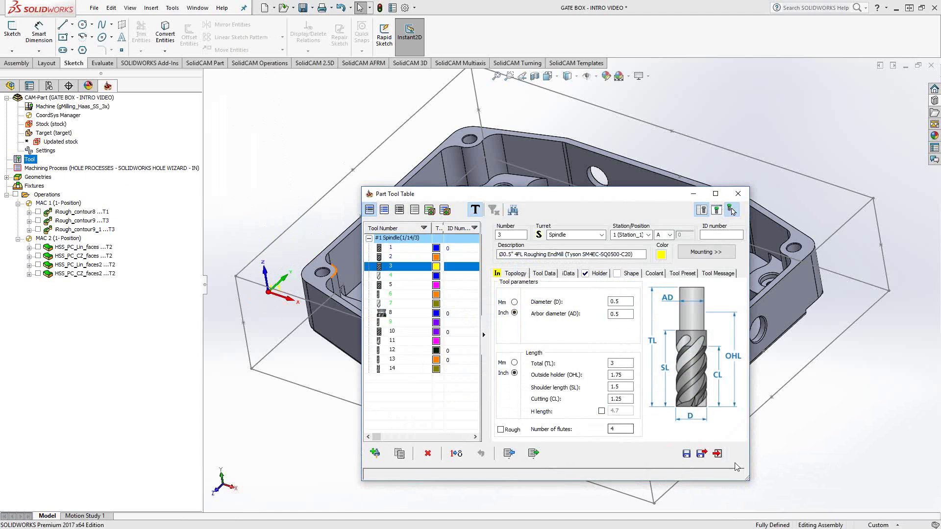
left_click(717, 454)
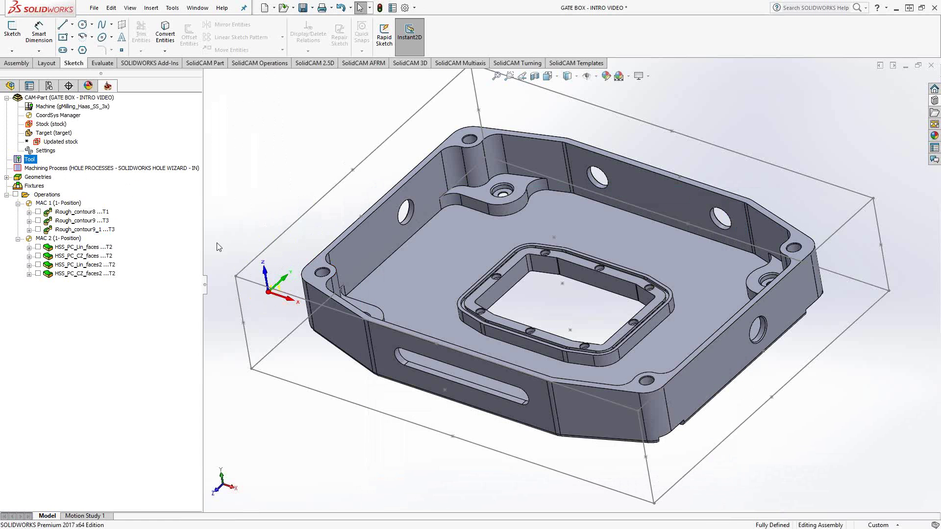
Simulate the three iRough operations, reviewing the Color by tool list without changes.
left_click(72, 213)
left_click(66, 230, "shift")
right_click(65, 232)
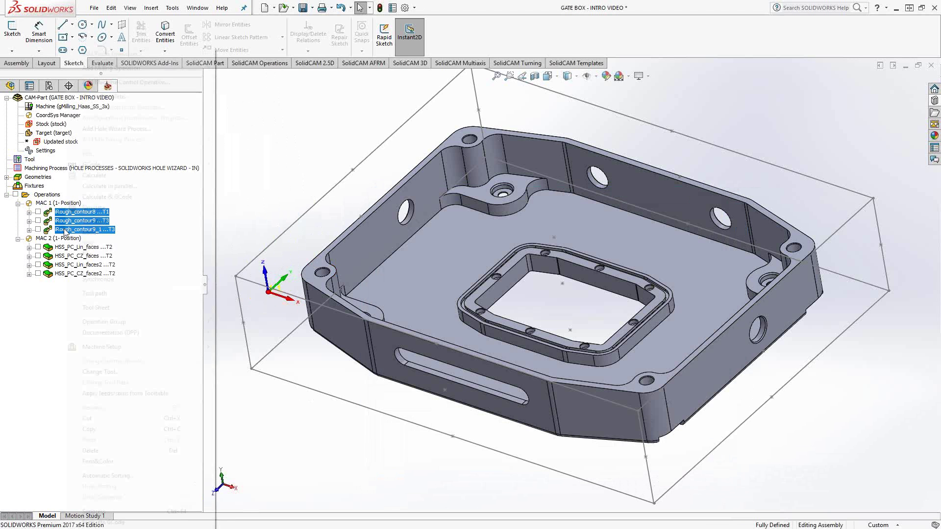
left_click(95, 210)
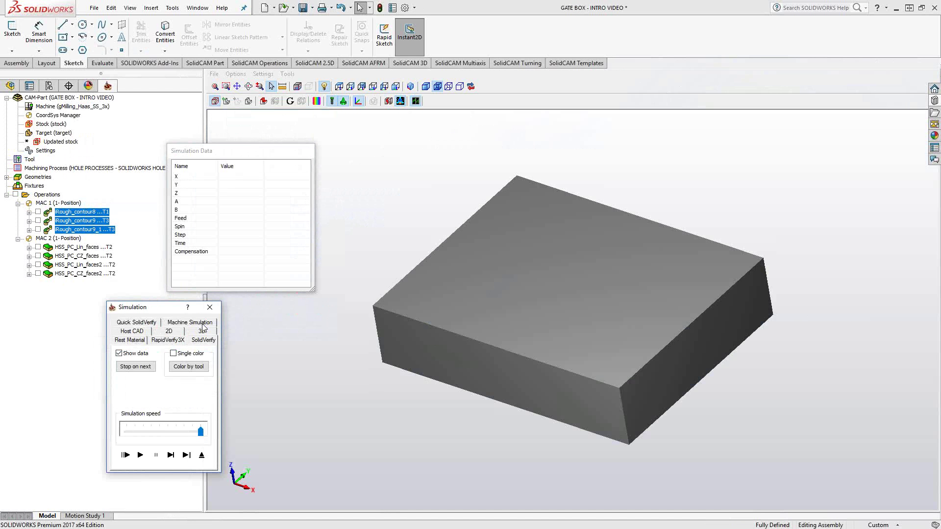
left_click(188, 368)
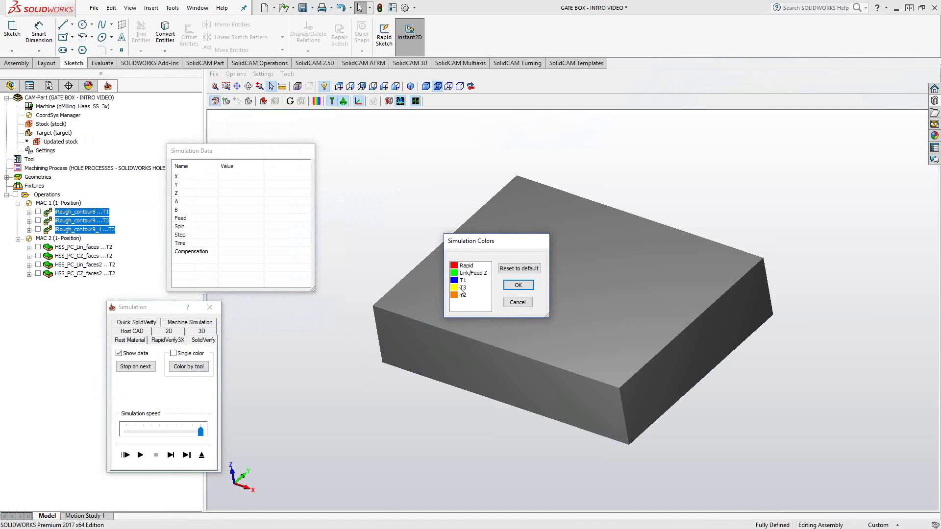
left_click(518, 303)
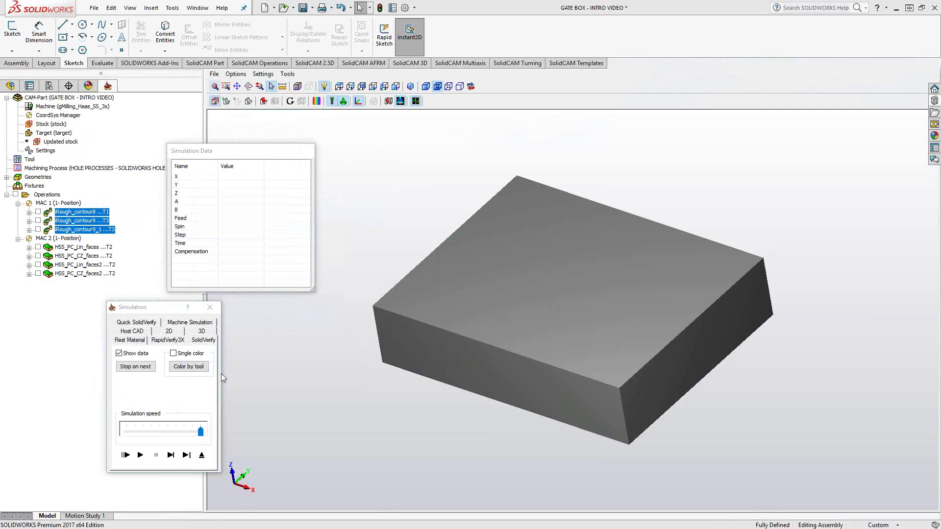
Run the three roughing operations one by one in Operation step mode, then orbit the pocket.
left_click(186, 456)
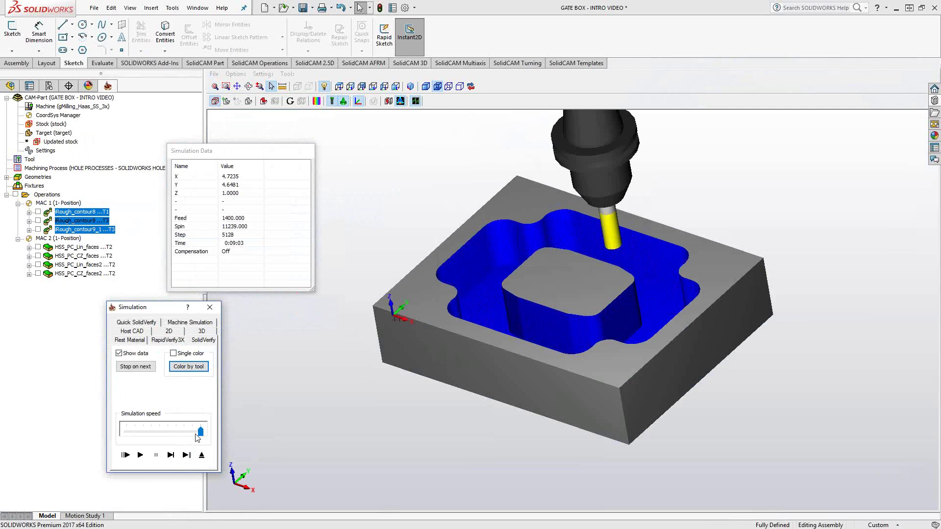
left_click(186, 455)
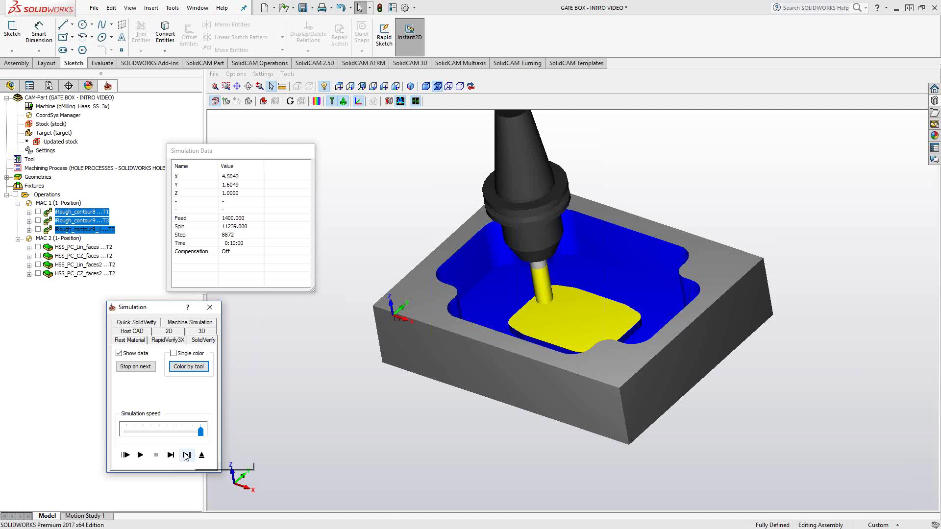
left_click(186, 456)
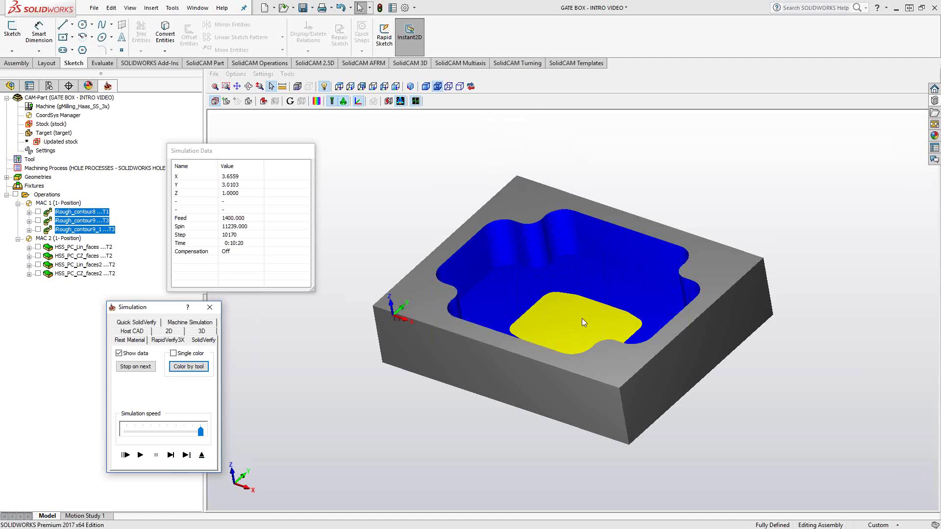
middle_click_drag(565, 322, 566, 324)
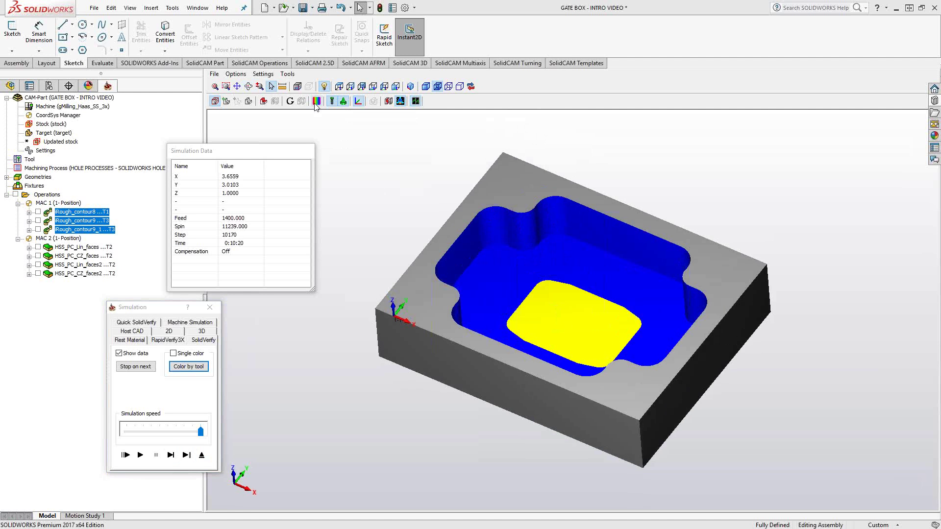
Open Target and Machined Stock Compare options and review the -0.004, 0 and 0.004 bands.
left_click(316, 102)
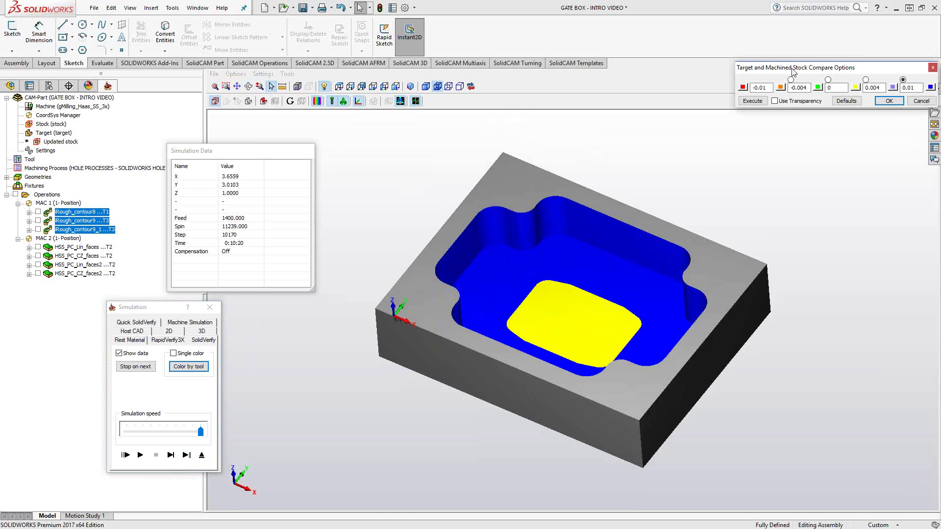
left_click_drag(798, 71, 667, 134)
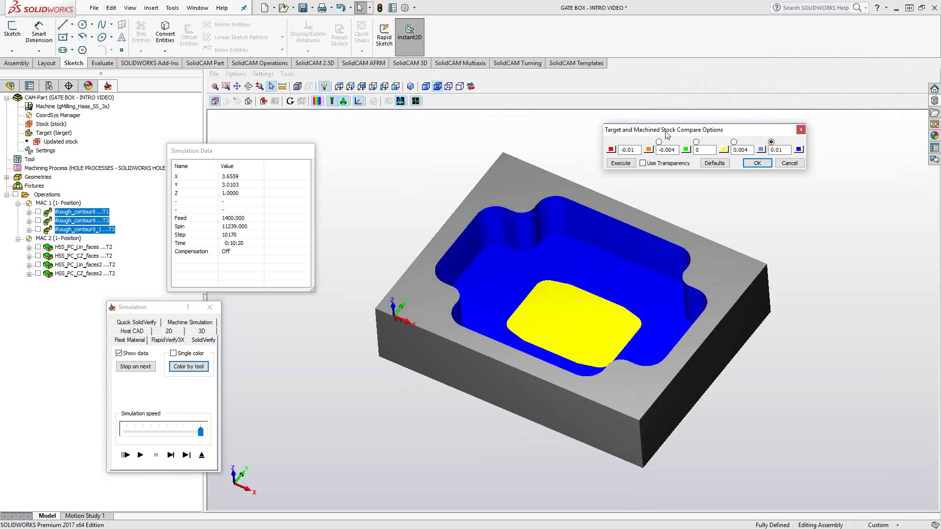
left_click(701, 150)
left_click(741, 147)
left_click(648, 149)
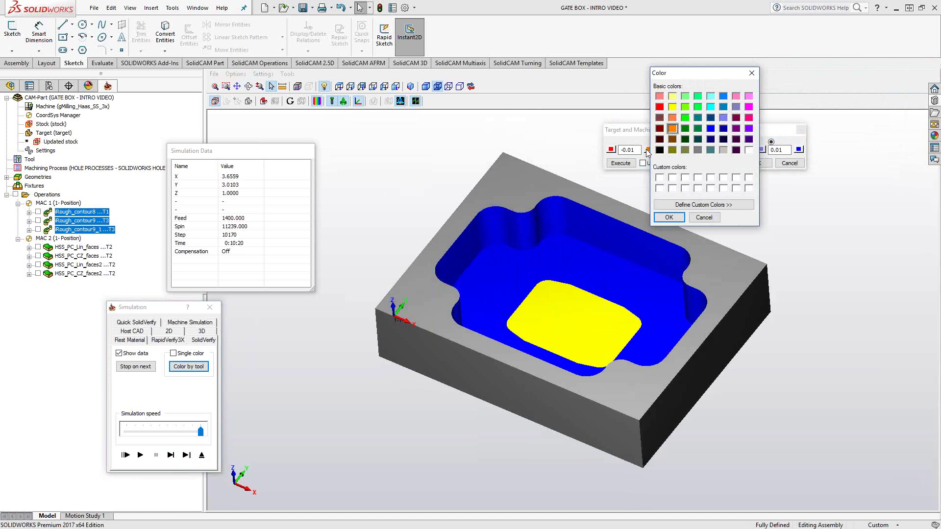
left_click(705, 218)
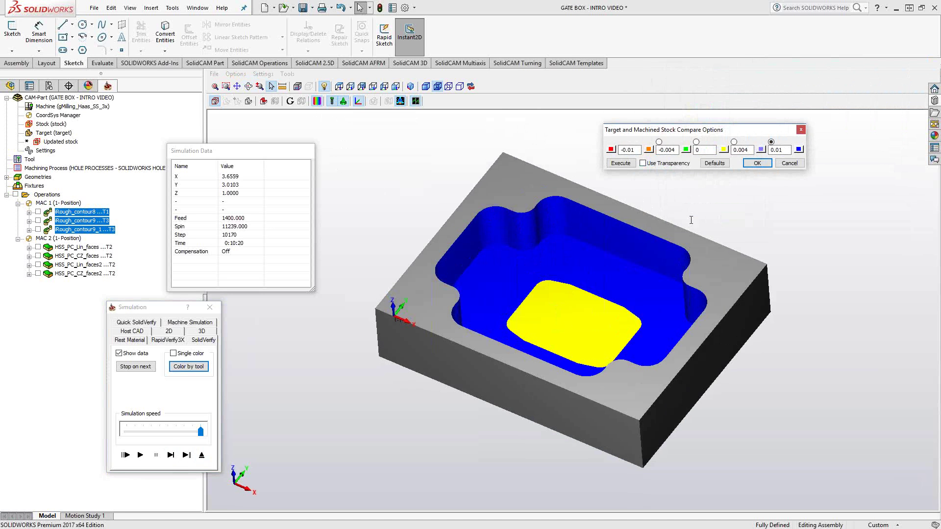
left_click(667, 150)
Cancel the compare options and check the 0.004 Accuracy setting, leaving it unchanged.
left_click(789, 165)
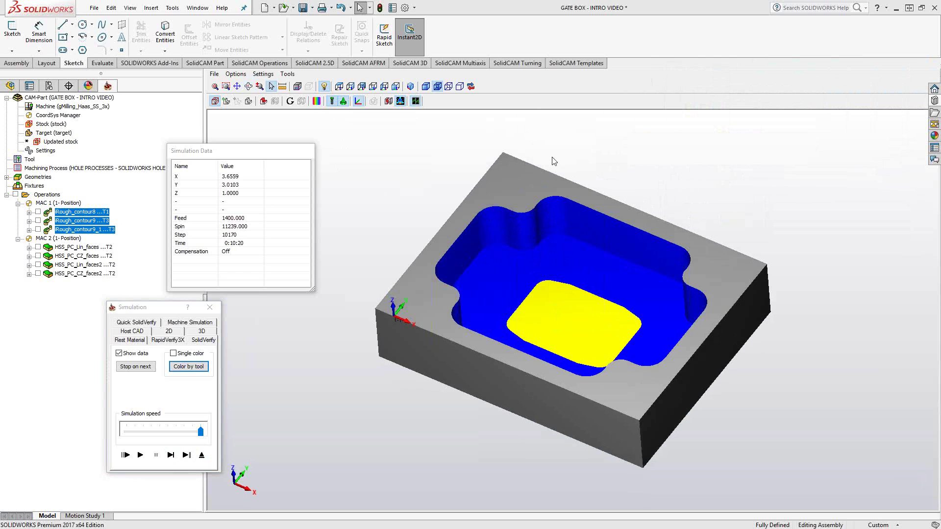
left_click(264, 75)
left_click(280, 107)
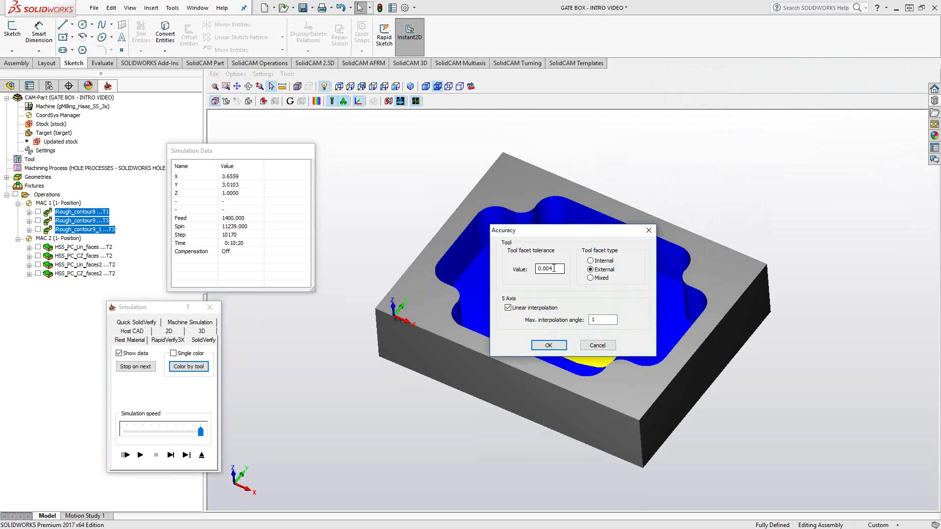
left_click(597, 345)
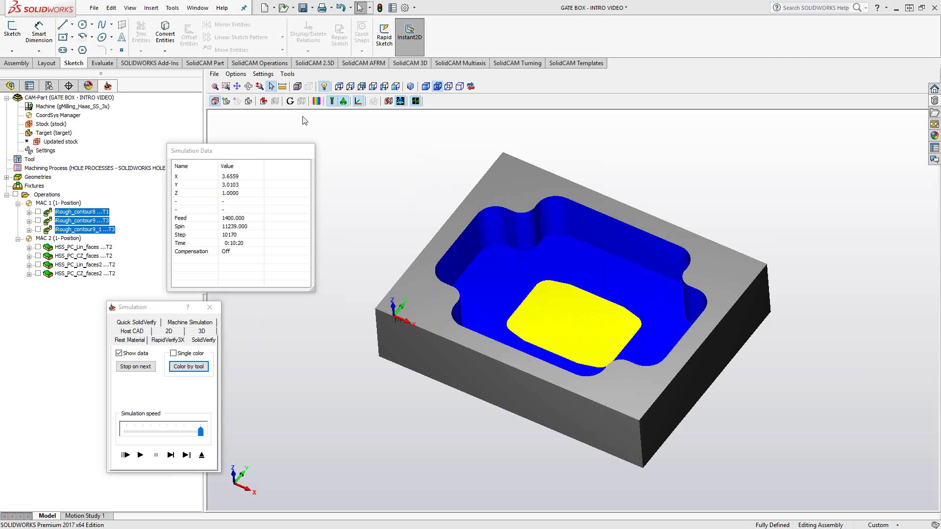
Reopen the compare options, check the -0.01 and 0.01 tolerances, and keep all five bands.
left_click(317, 101)
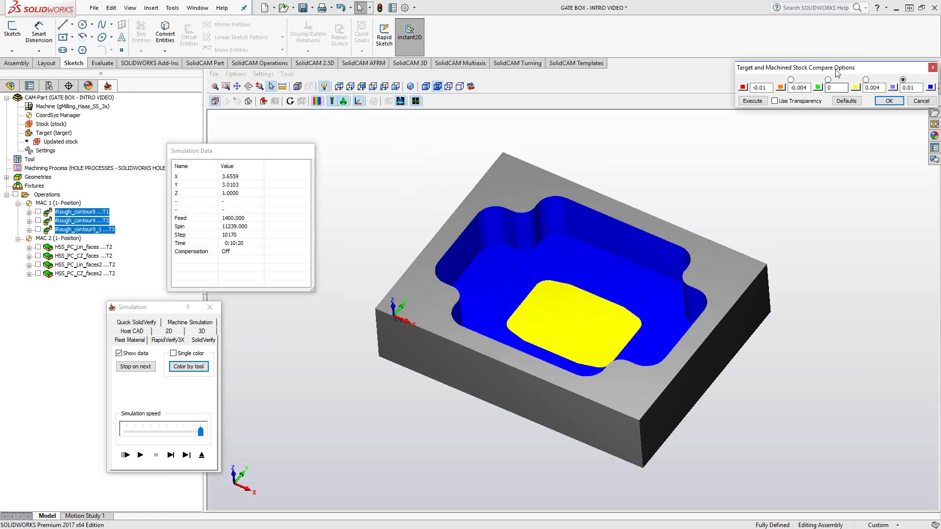
left_click_drag(836, 69, 670, 123)
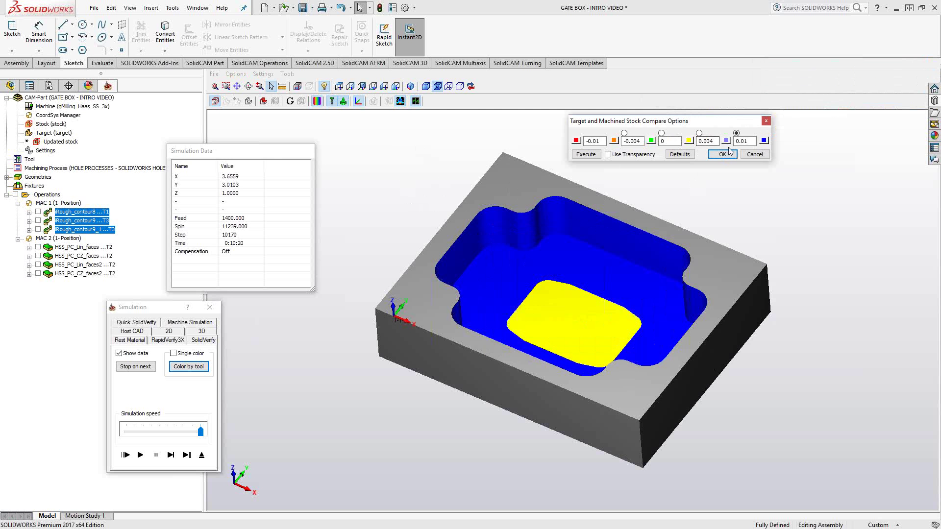
left_click(755, 138)
left_click(624, 133)
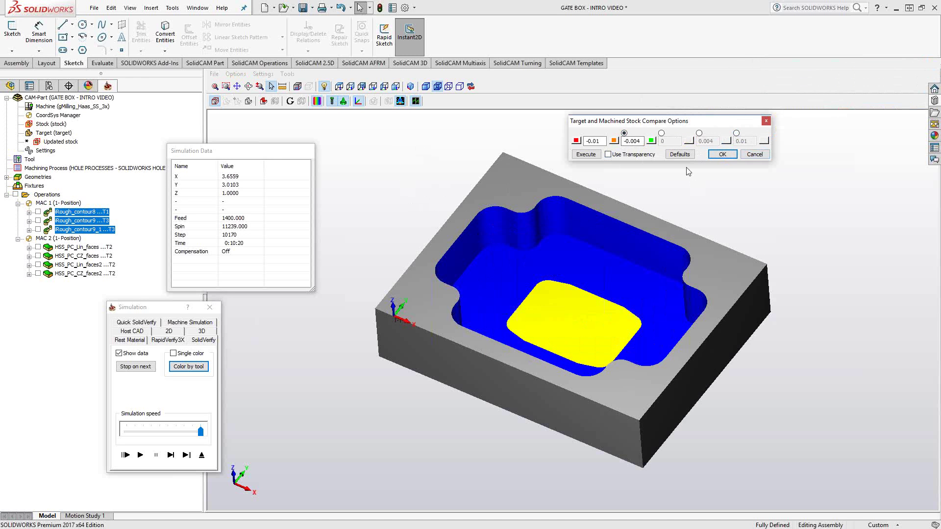
left_click(590, 142)
left_click(737, 134)
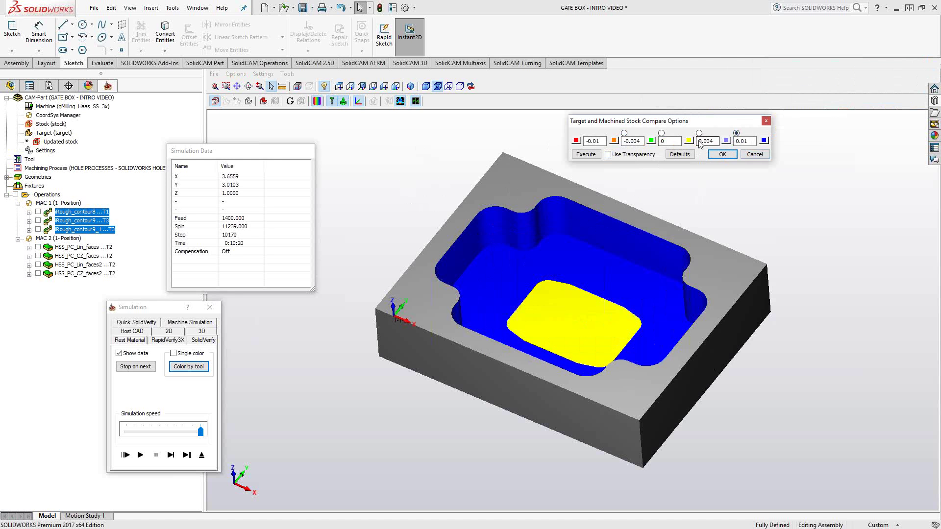
Execute the comparison, revealing a red gouge band around the inner island.
left_click(586, 155)
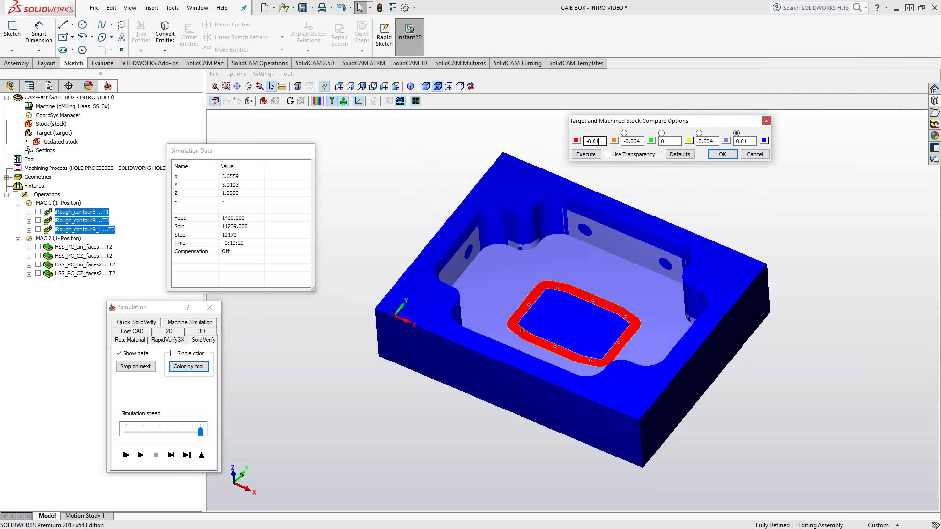
Exit the simulation and display only the iRough_contour9_1 toolpath on the gate box.
left_click(755, 155)
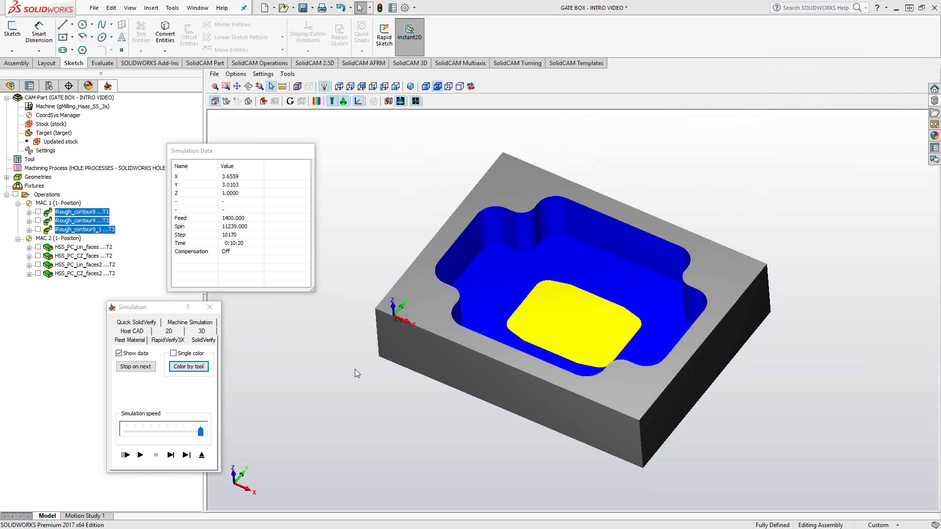
left_click(202, 455)
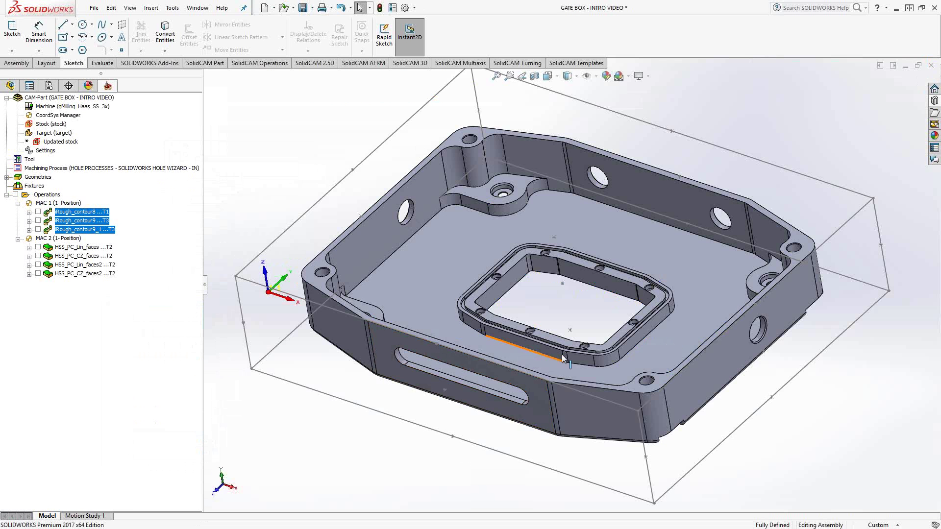
left_click(38, 230)
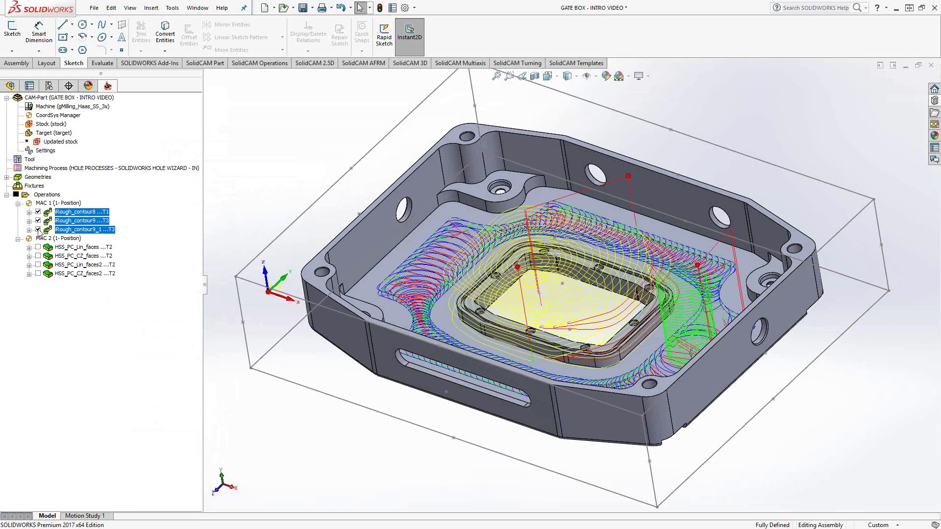
left_click(15, 195)
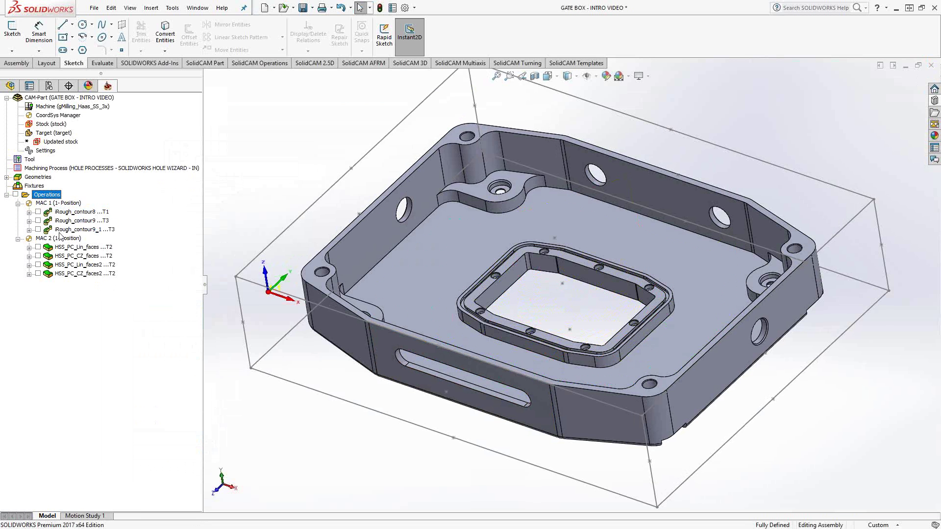
left_click(60, 230)
left_click(38, 229)
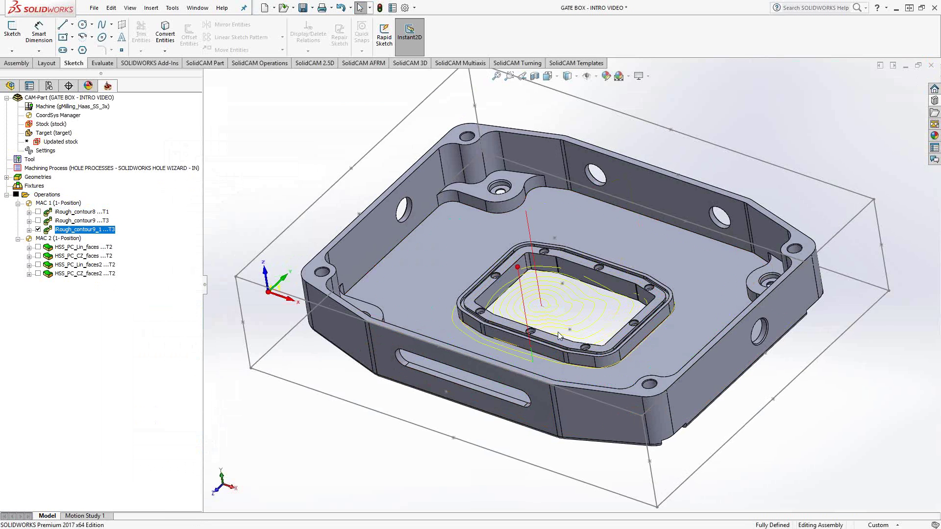
scroll(559, 336, "down", 4)
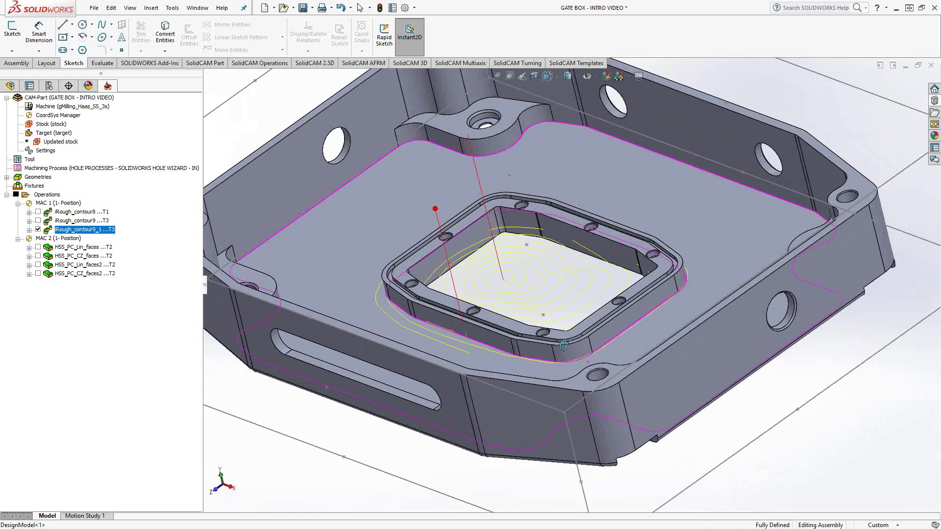
scroll(564, 345, "up", 1)
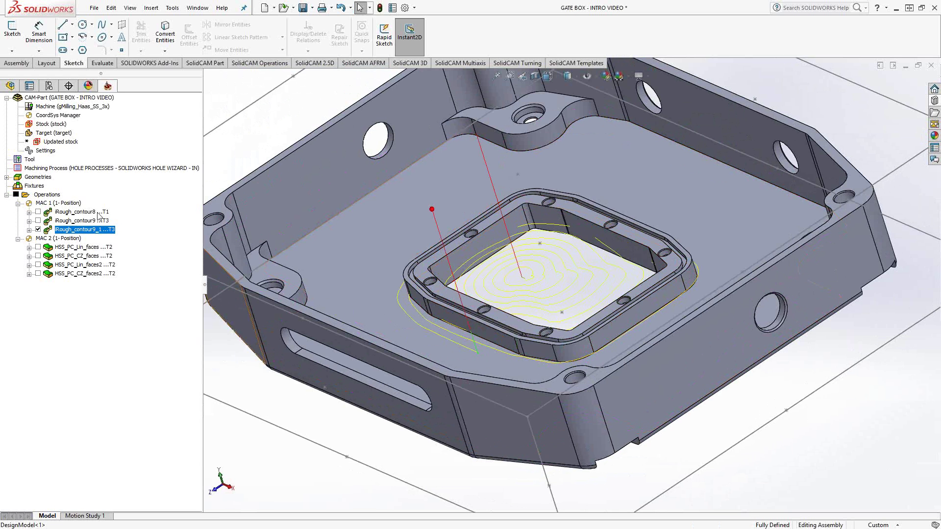
Simulate iRough_contour9_1 alone in SolidVerify, run the stock compare, and play the operation.
right_click(69, 229)
left_click(92, 210)
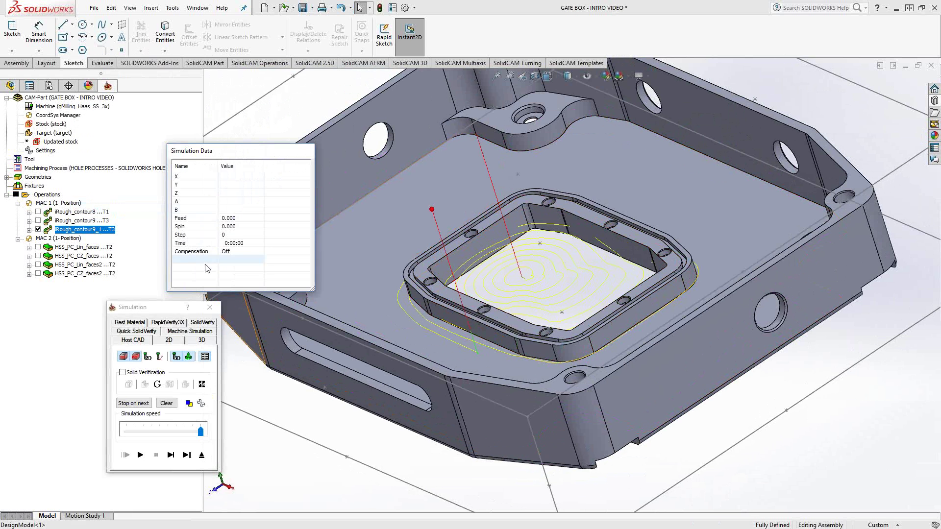
left_click(203, 322)
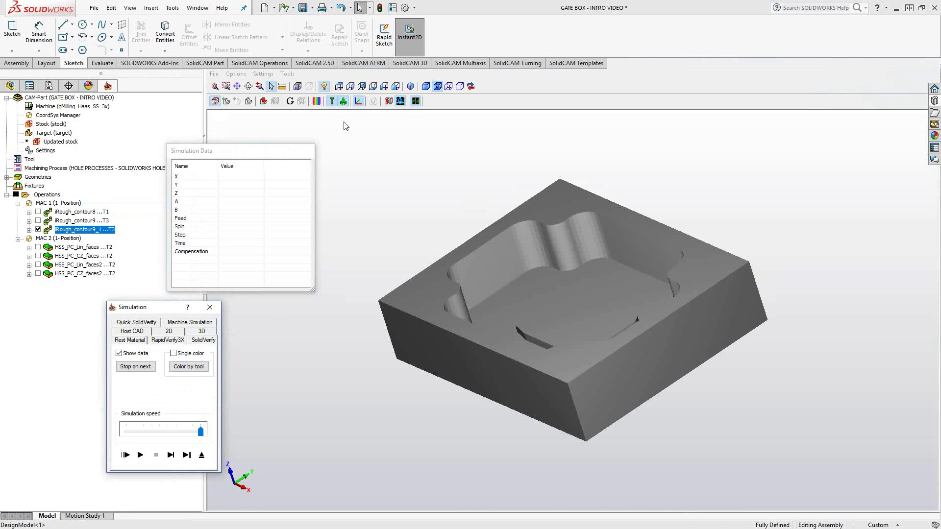
left_click(317, 101)
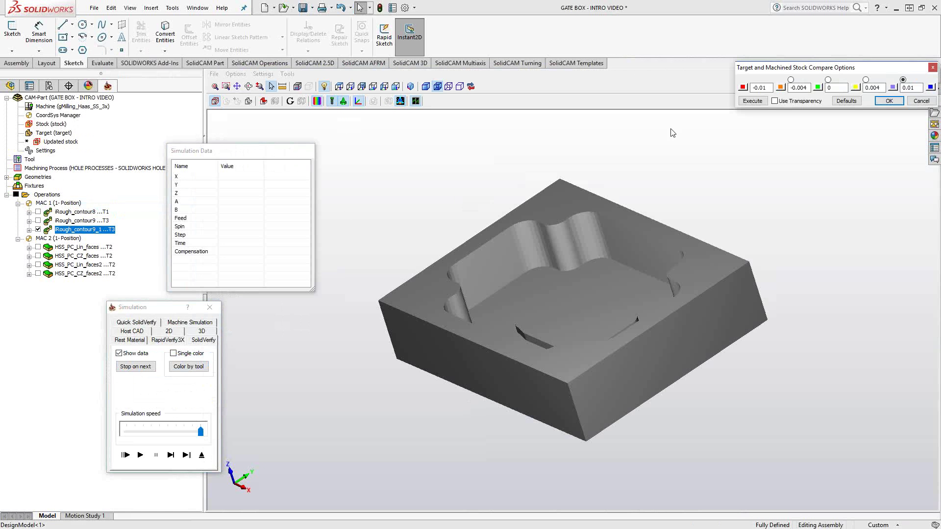
left_click(751, 102)
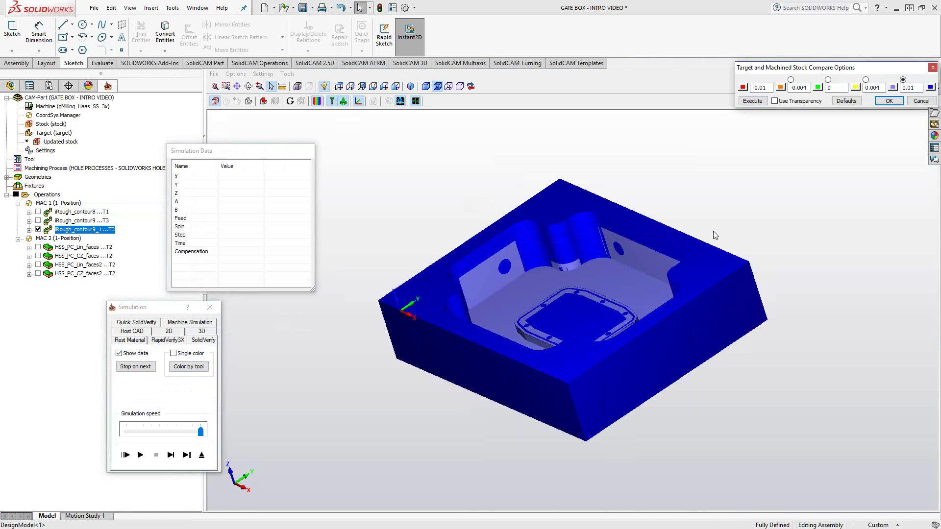
middle_click_drag(713, 236, 728, 240)
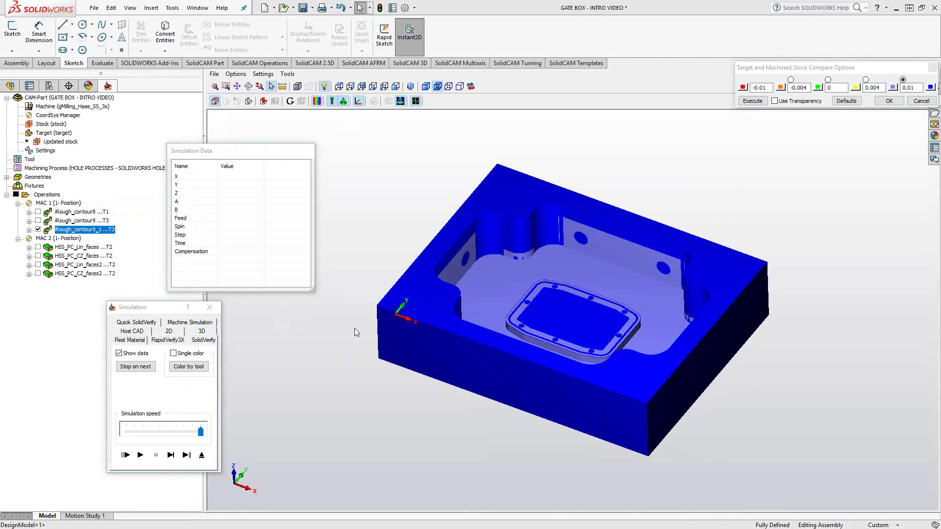
left_click(140, 455)
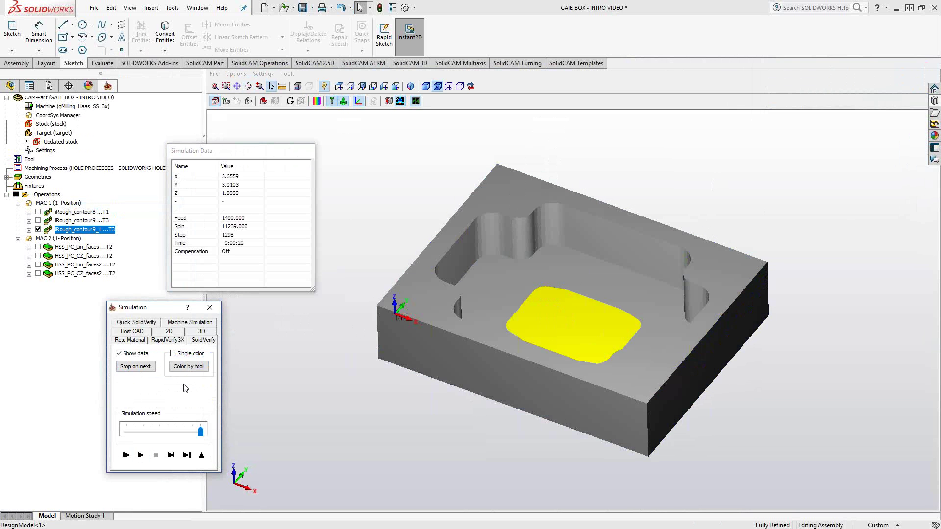
Rerun the target-versus-stock comparison for iRough_contour9_1 alone.
left_click(316, 102)
left_click(754, 100)
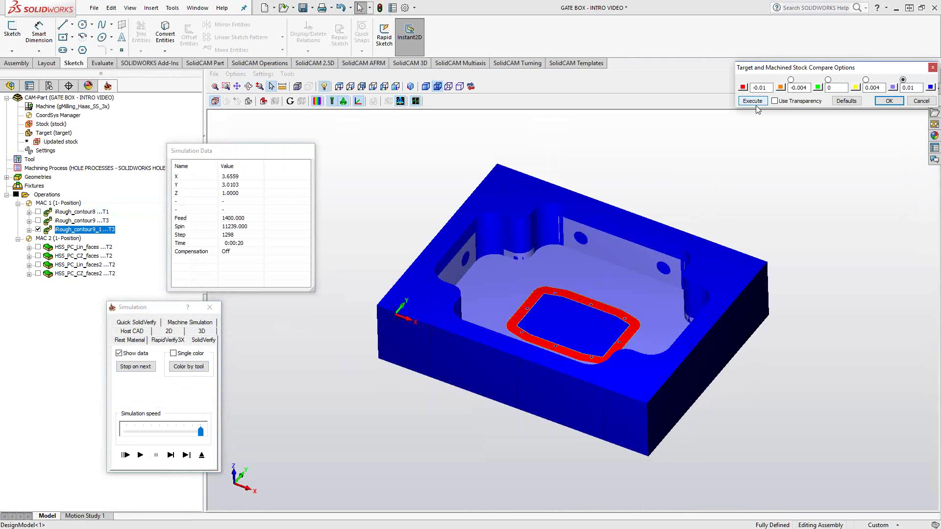
Replay iRough_contour9_1 at a slower speed, pause it at step 306, and compare stock against target.
left_click(169, 456)
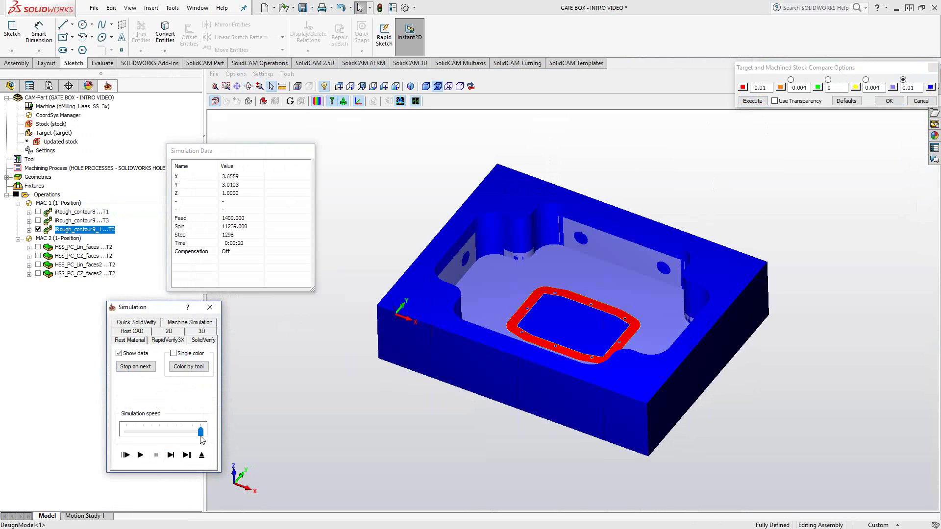
left_click_drag(201, 439, 151, 438)
left_click(141, 455)
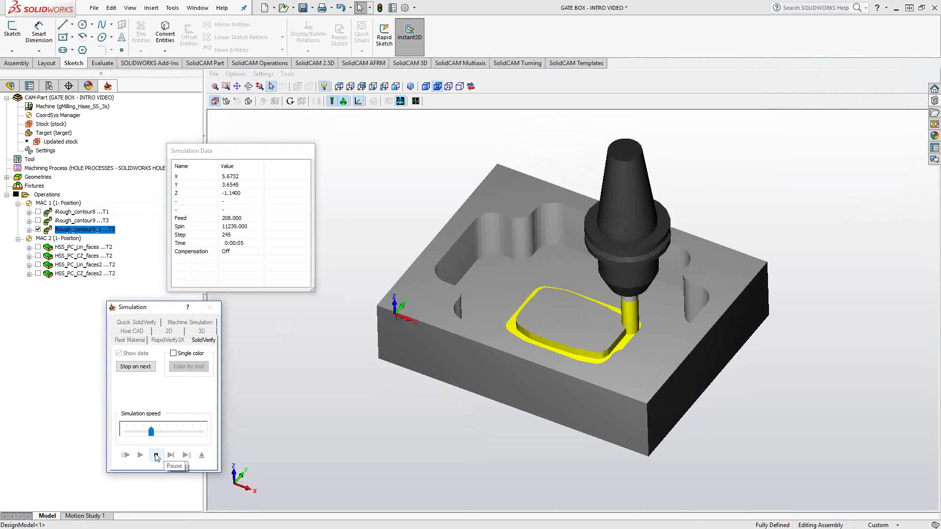
left_click(157, 456)
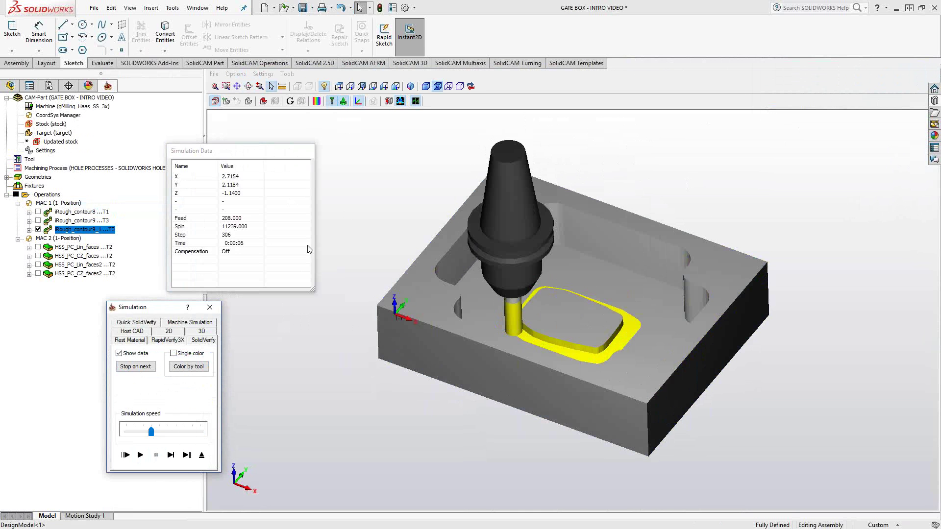
left_click(316, 101)
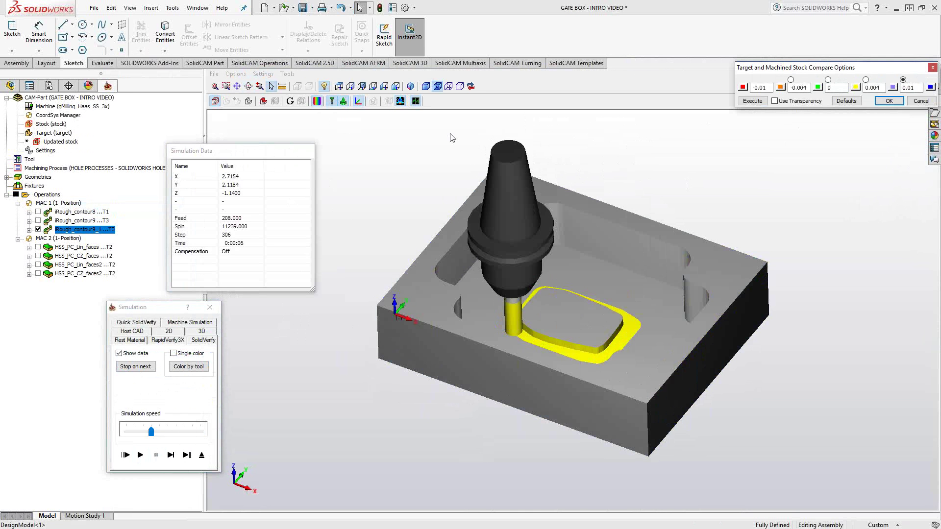
left_click(753, 101)
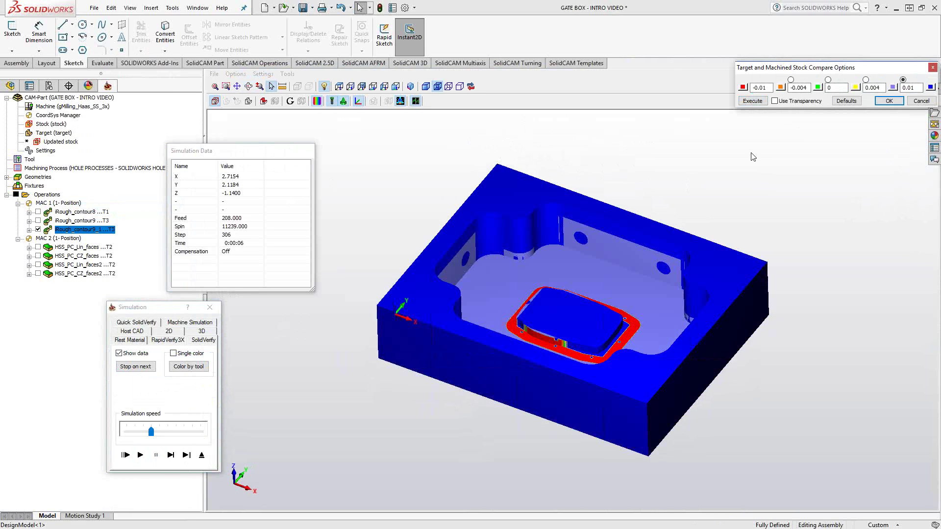